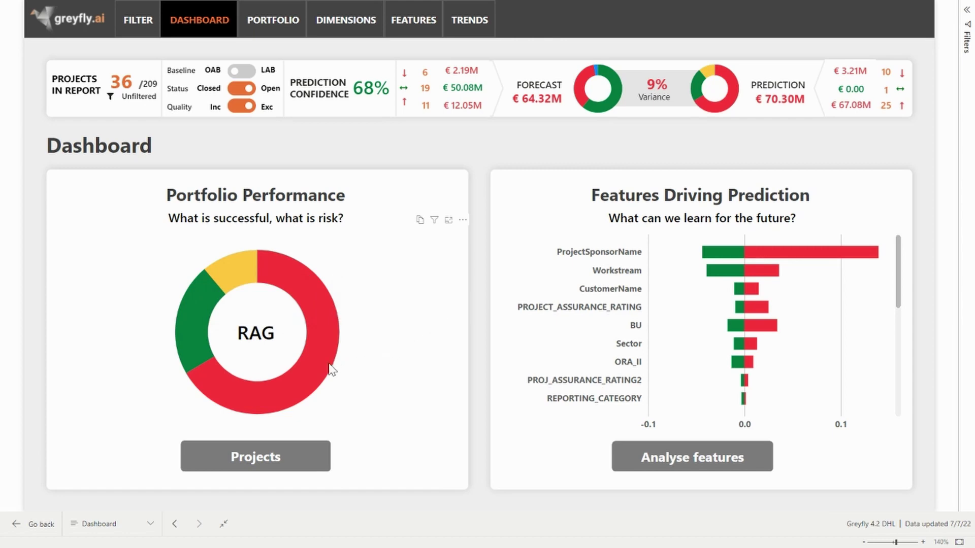
Filter the report to red-rated projects using the red segment of the RAG donut
click(301, 369)
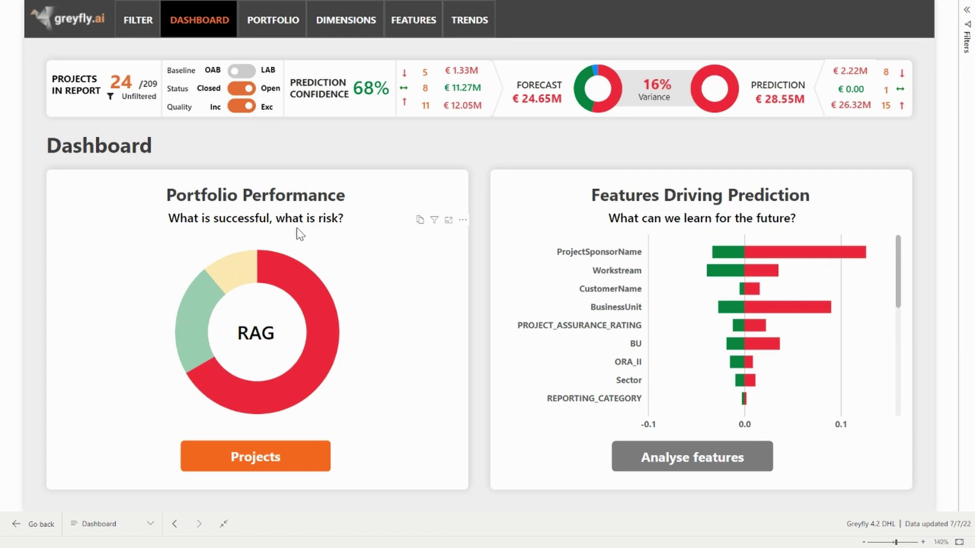
click(273, 462)
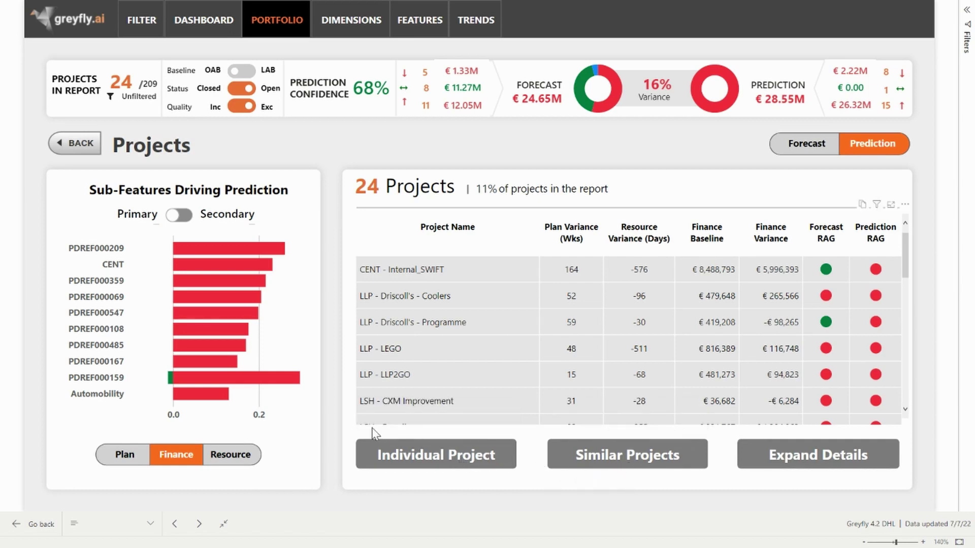
mouse_move(700, 327)
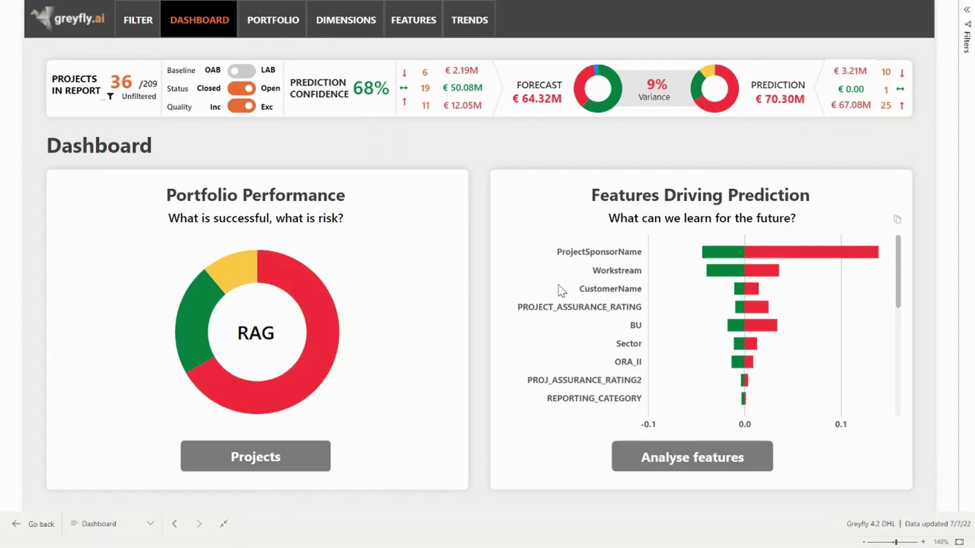
Select the Sector bar in Features Driving Prediction and analyse its sub-features
click(629, 346)
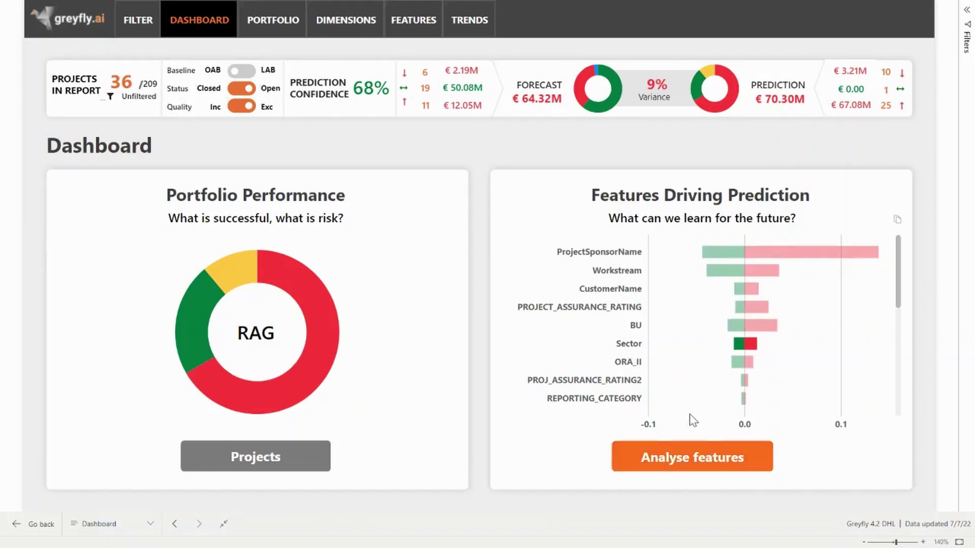
click(692, 457)
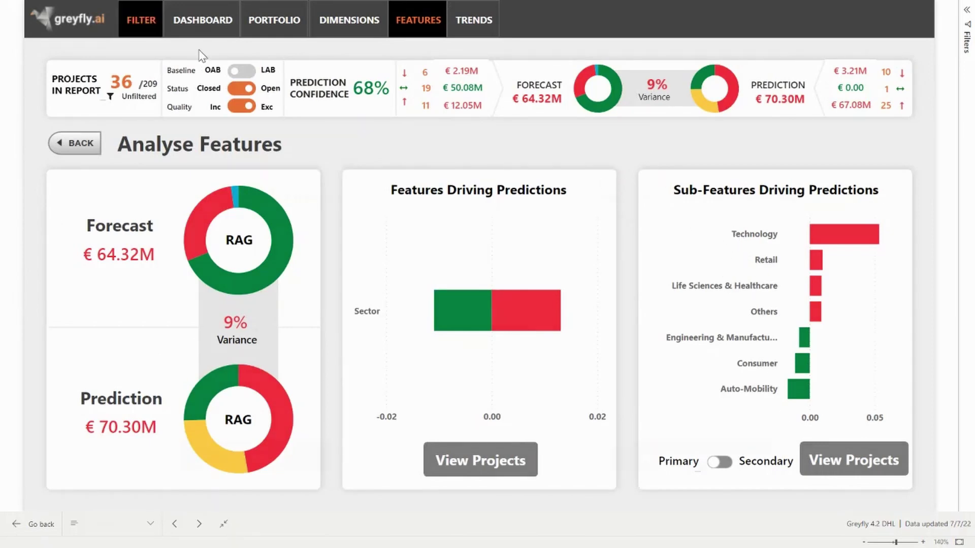
Go back to the Dashboard via the DASHBOARD tab in the top menu bar
click(203, 20)
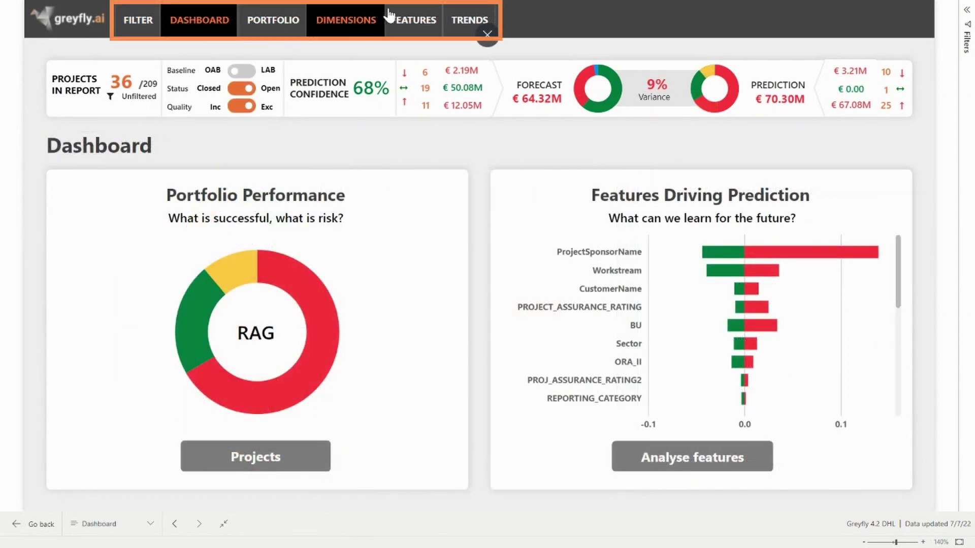